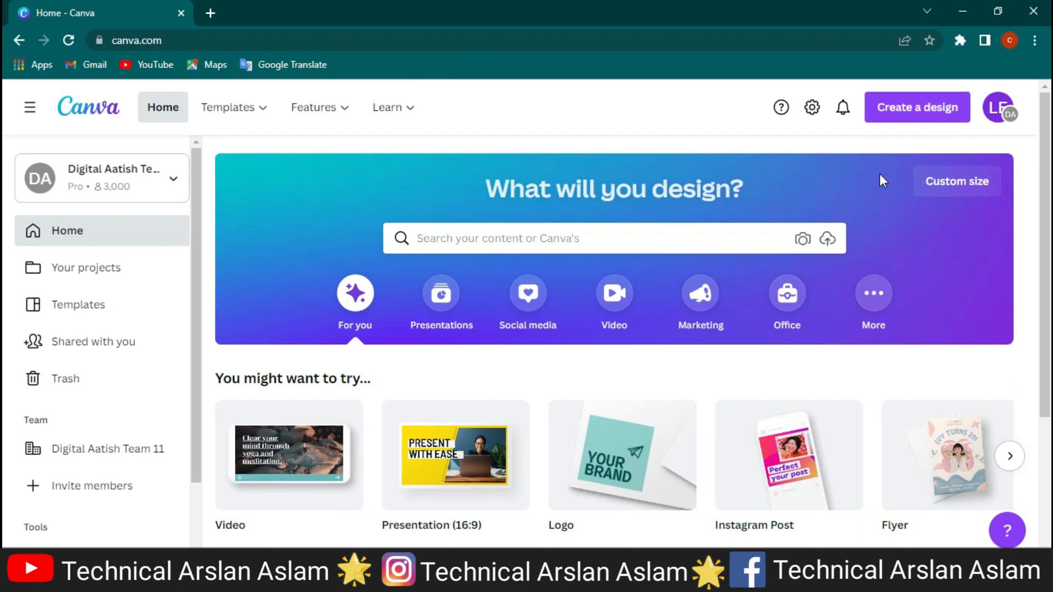
Create a new logo design at 500 × 500 px.
click(906, 112)
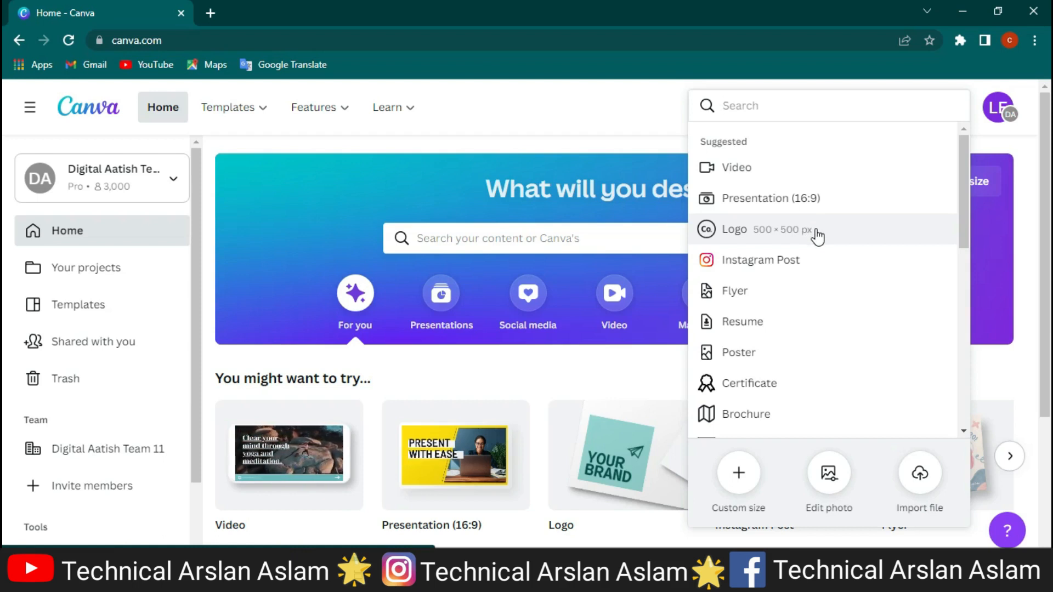
click(764, 225)
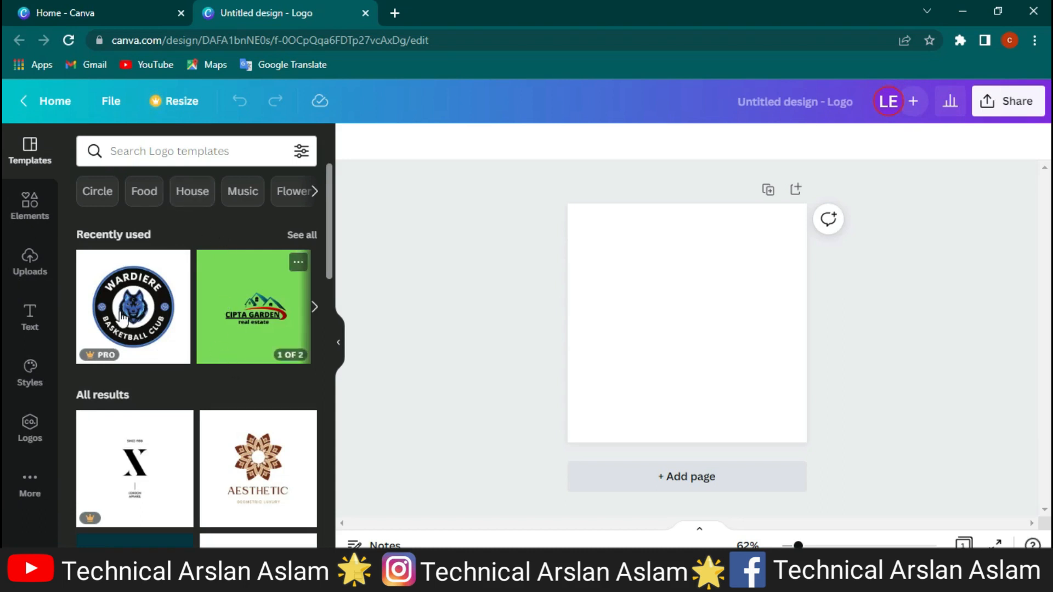
Browse the logo templates, examining the recently used designs and the full list of results.
scroll(200, 287, down, 2)
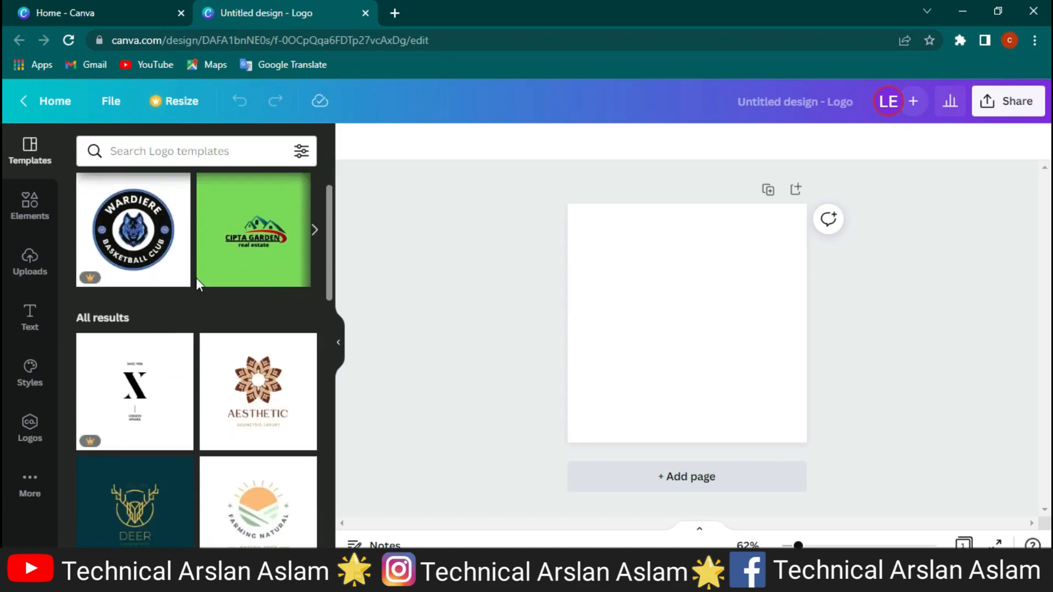
scroll(196, 278, down, 2)
scroll(183, 258, down, 5)
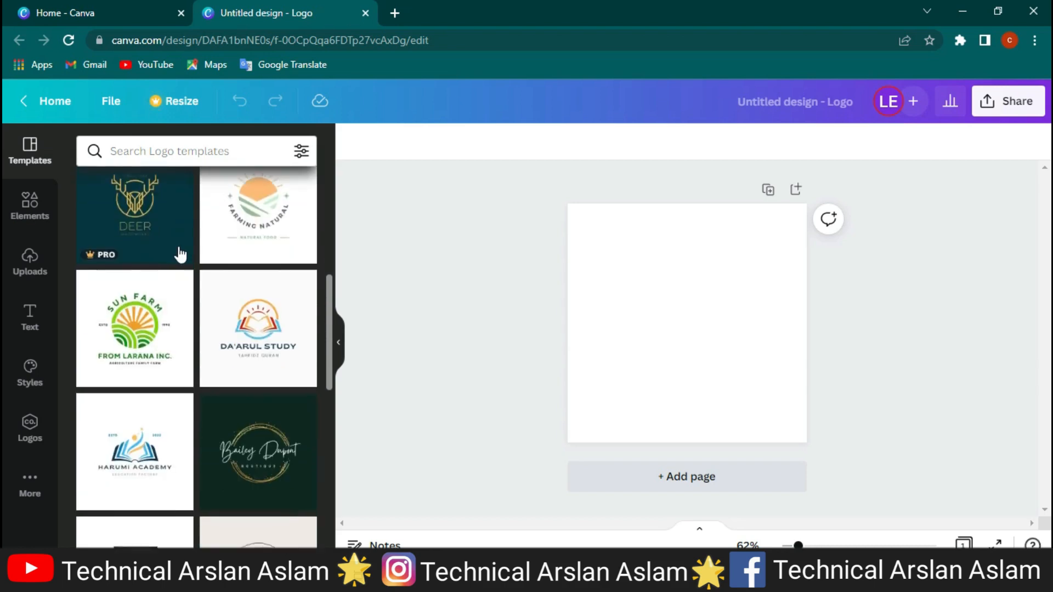
scroll(180, 254, down, 6)
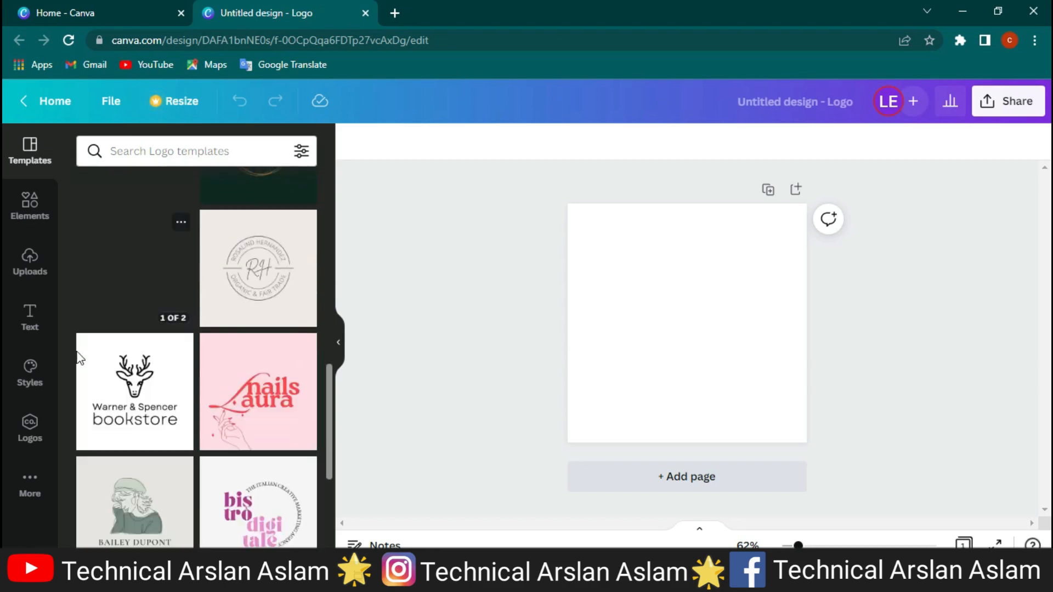
scroll(172, 382, down, 3)
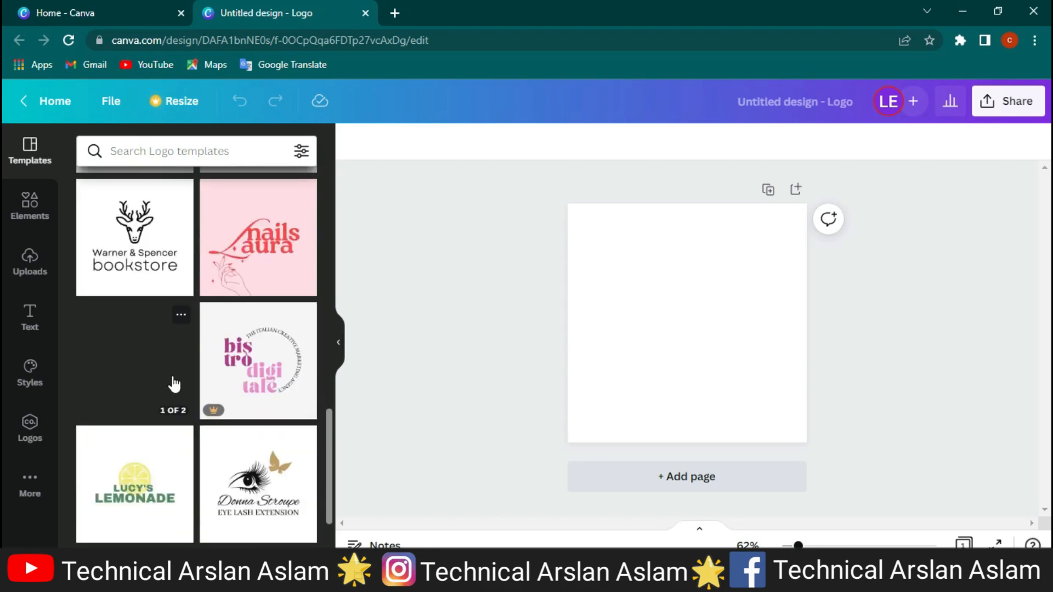
scroll(175, 383, down, 4)
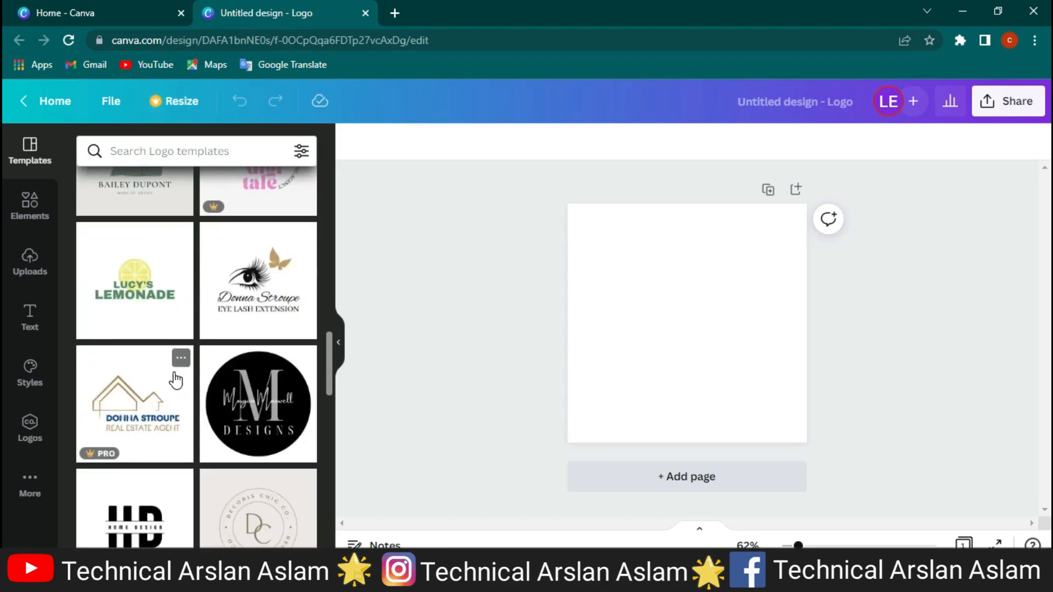
scroll(175, 379, up, 10)
mouse_move(148, 304)
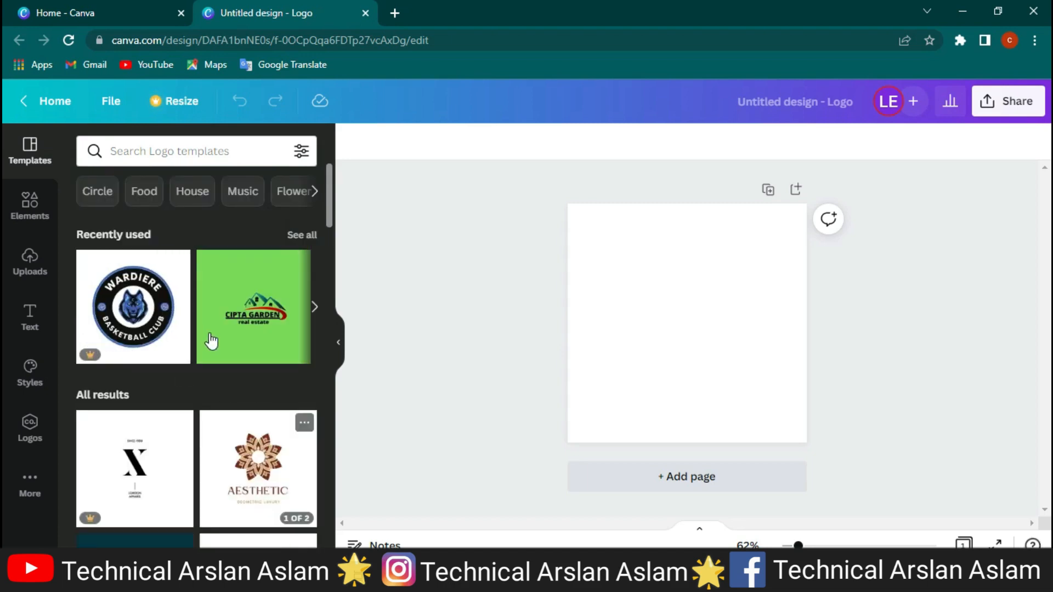
mouse_move(205, 342)
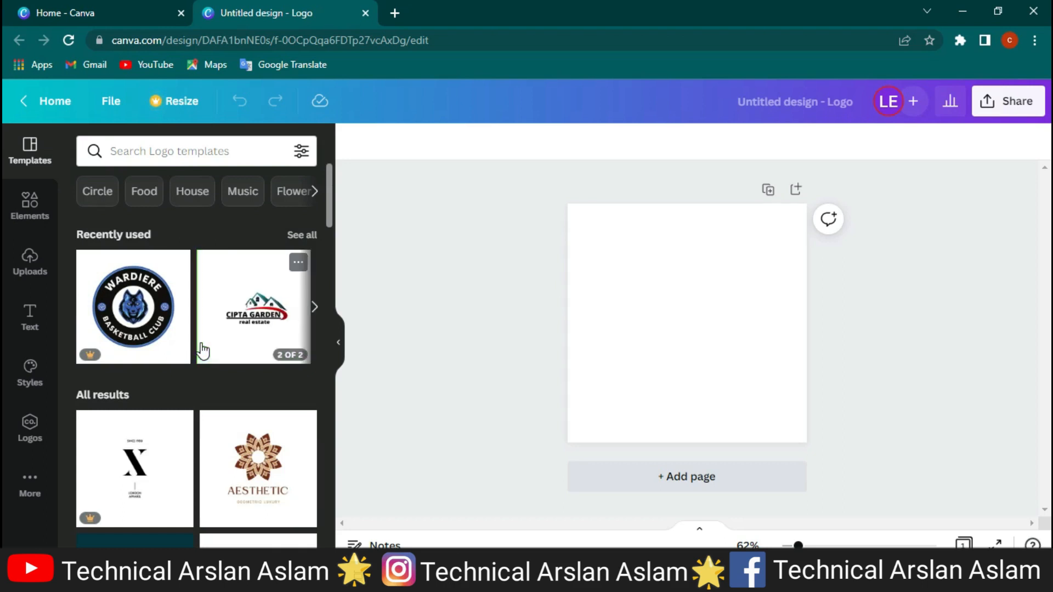
mouse_move(121, 325)
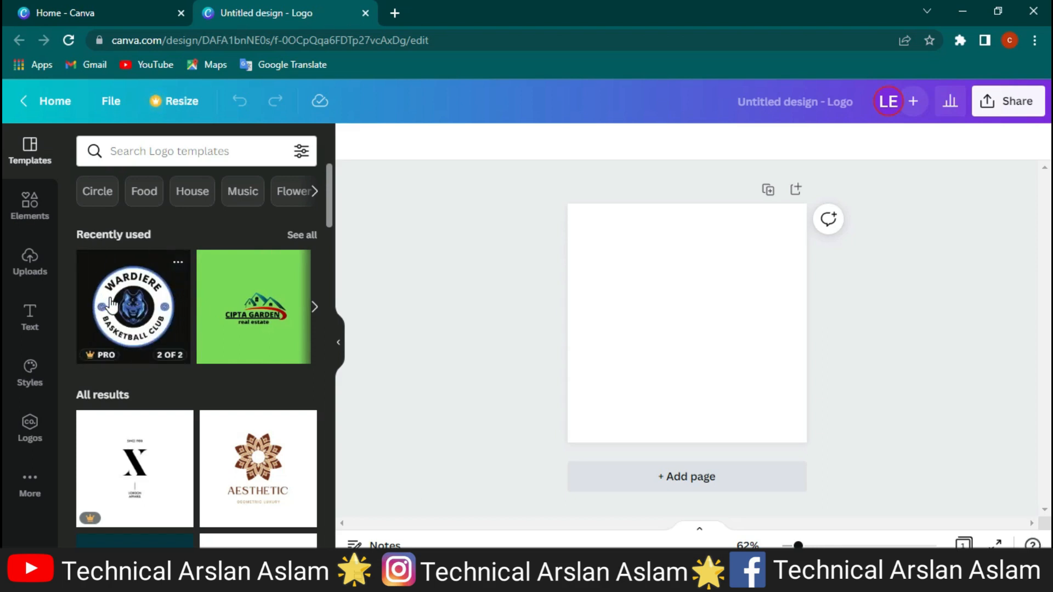
scroll(230, 384, down, 2)
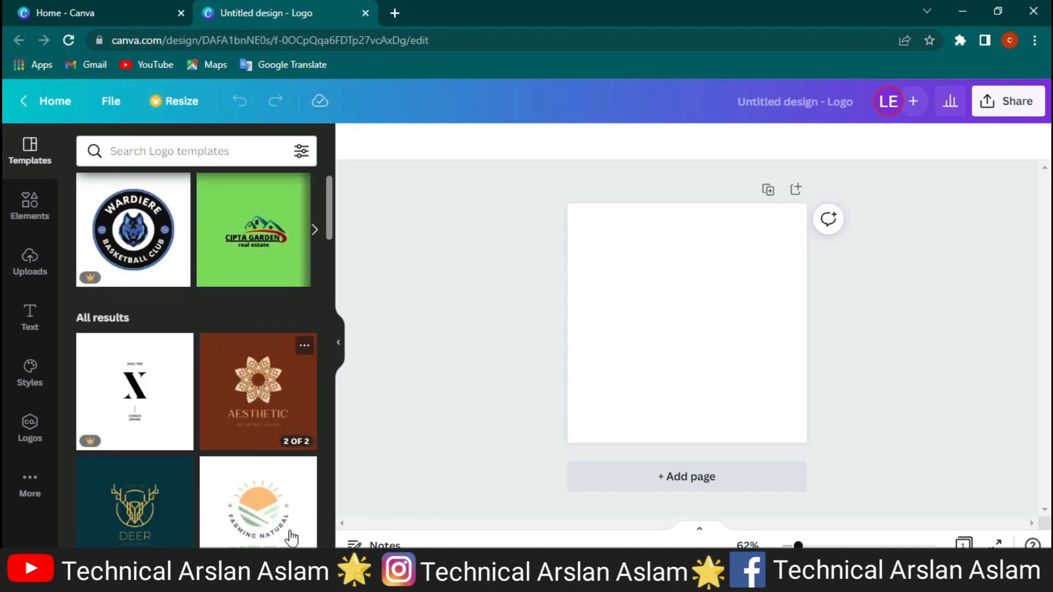
scroll(246, 430, up, 2)
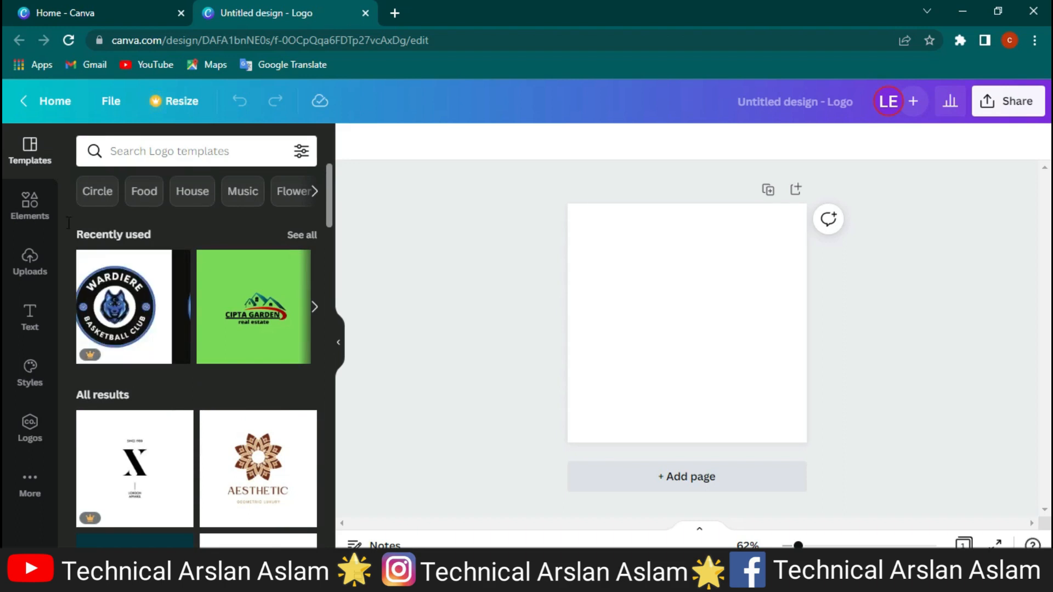
Add a square shape to the blank page and enlarge it to cover the whole canvas.
click(44, 213)
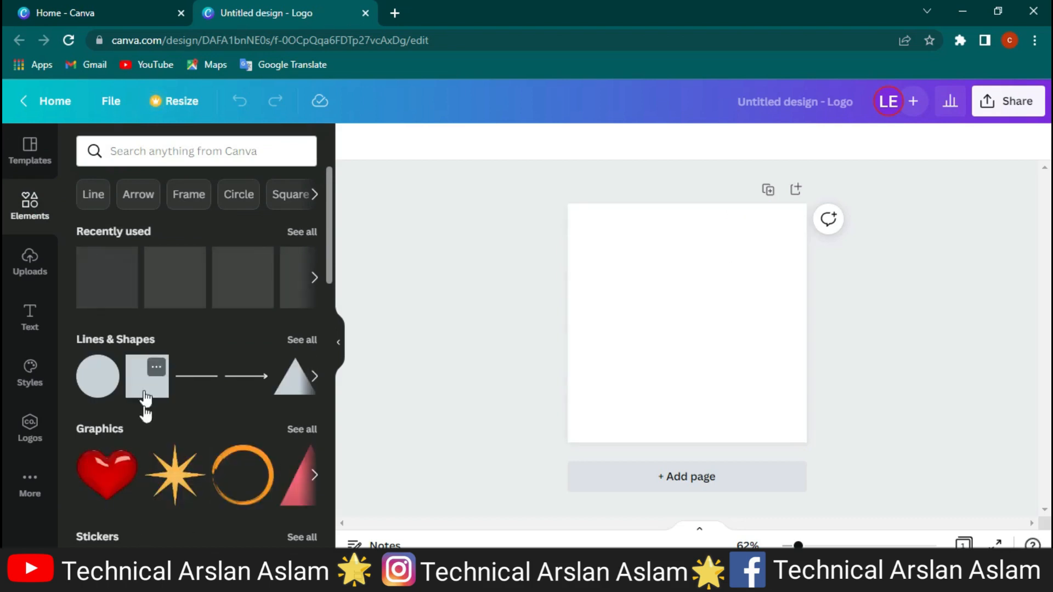
drag(141, 393, 577, 226)
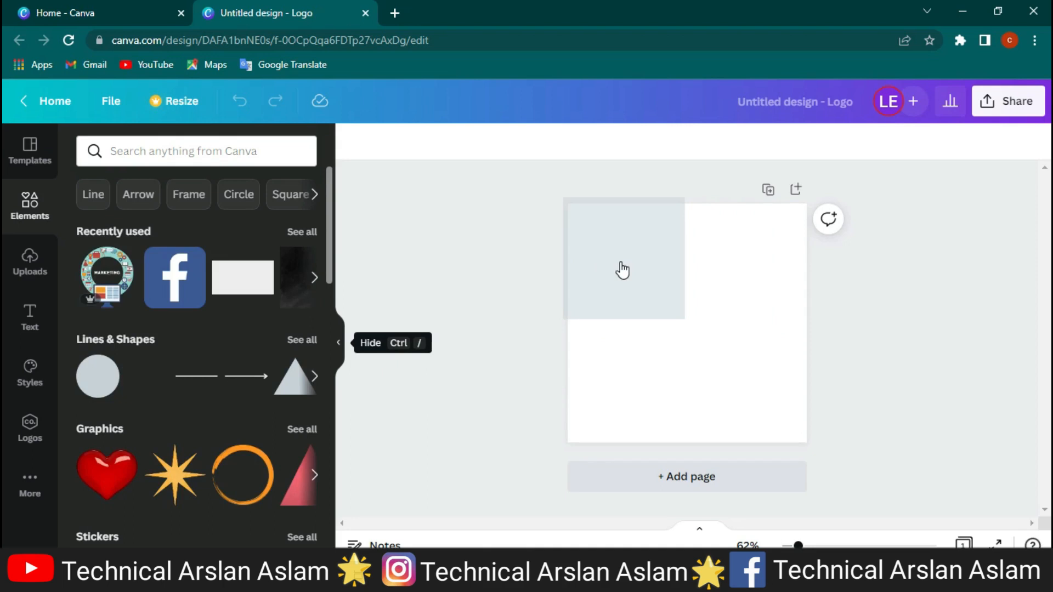
drag(686, 319, 867, 414)
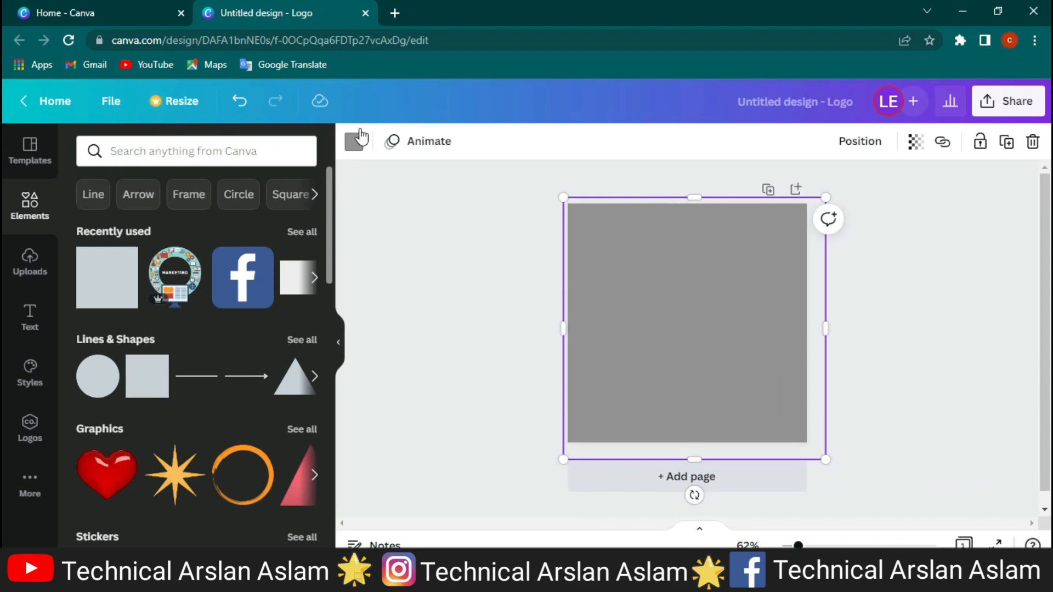
Recolour the square covering the page to light turquoise and deselect it.
click(354, 145)
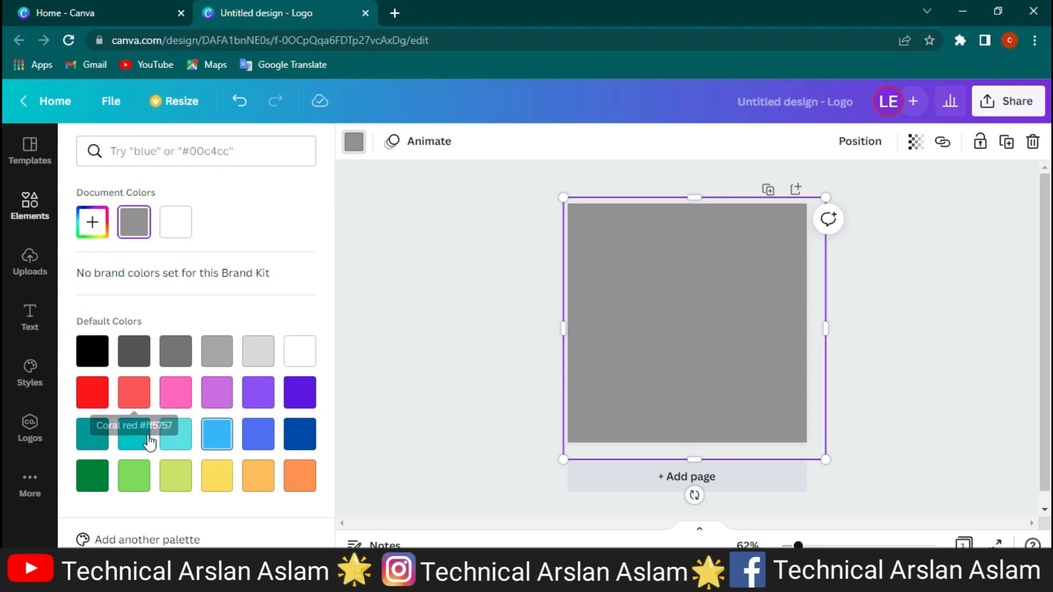
click(167, 443)
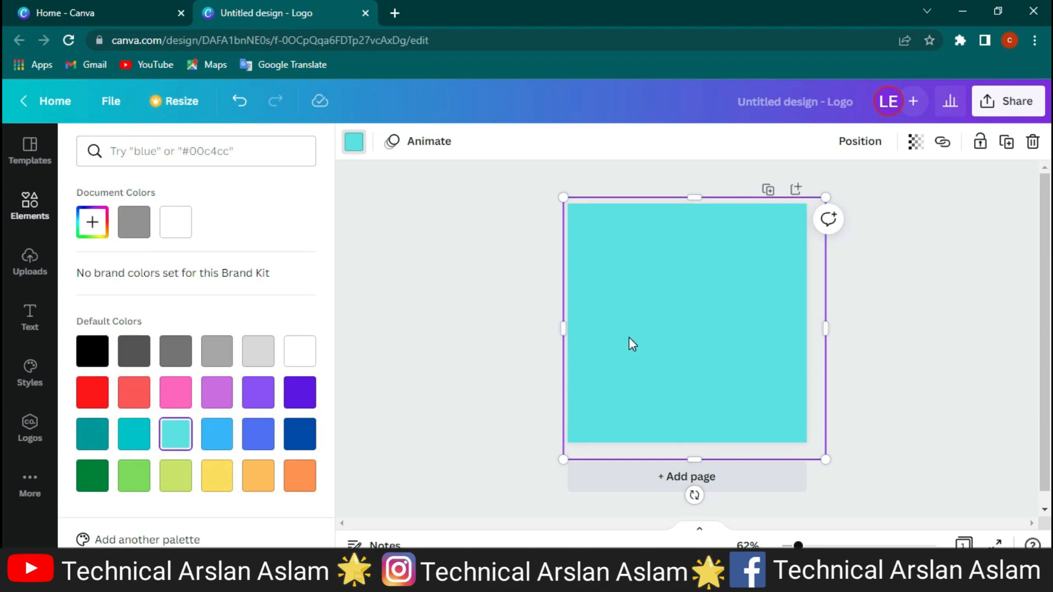
click(442, 324)
click(464, 330)
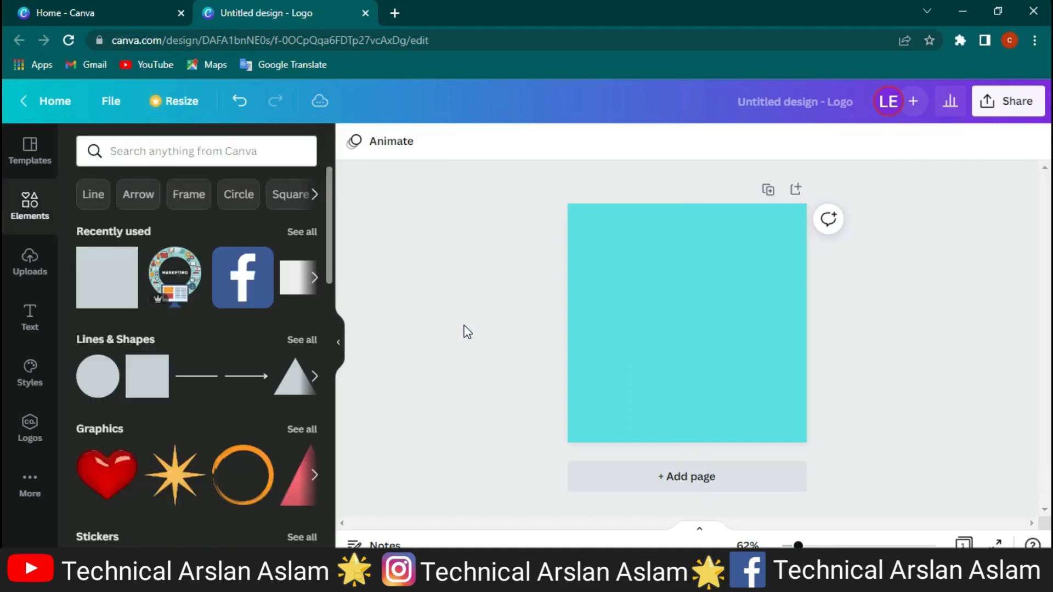
Apply the recently used Wardiere Basketball Club logo template with the white background to the page.
click(30, 148)
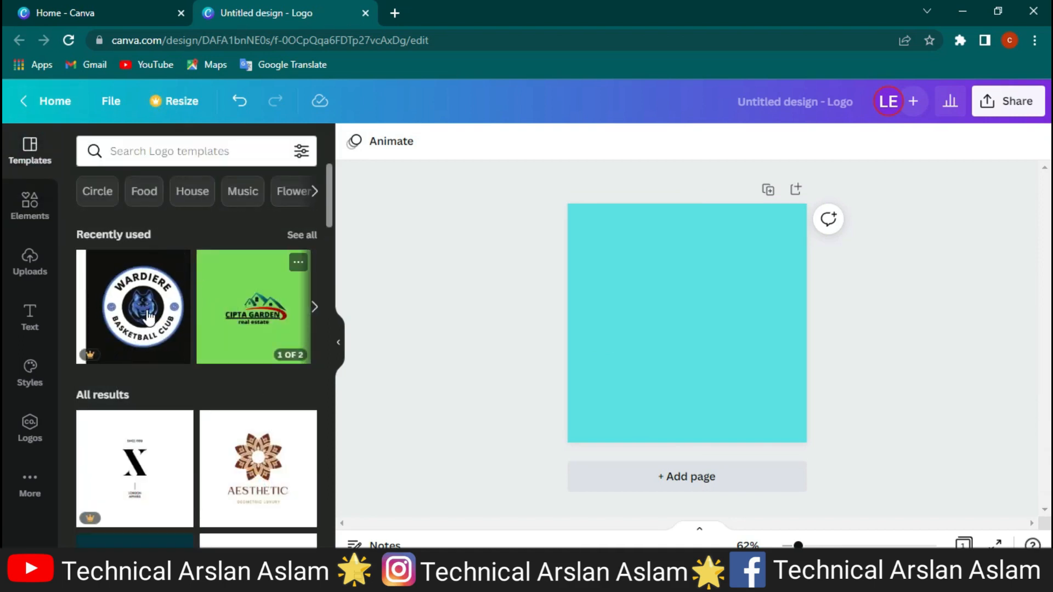
drag(136, 318, 644, 291)
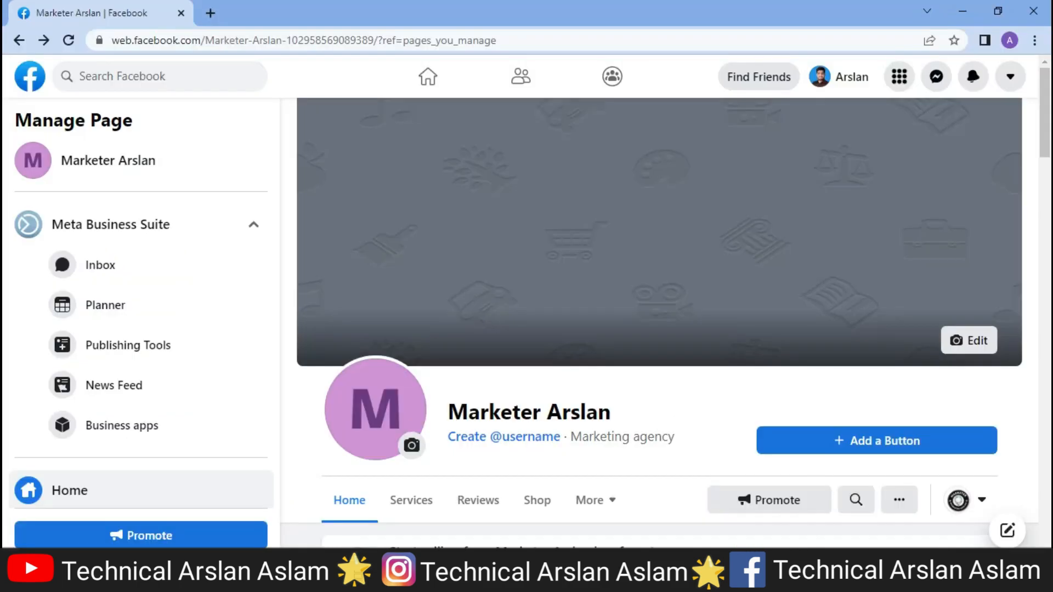
Select the page name on the Facebook page, return to Canva and replace the logo's upper curved text WARDIERE with MARKETER.
click(721, 405)
drag(628, 416, 454, 417)
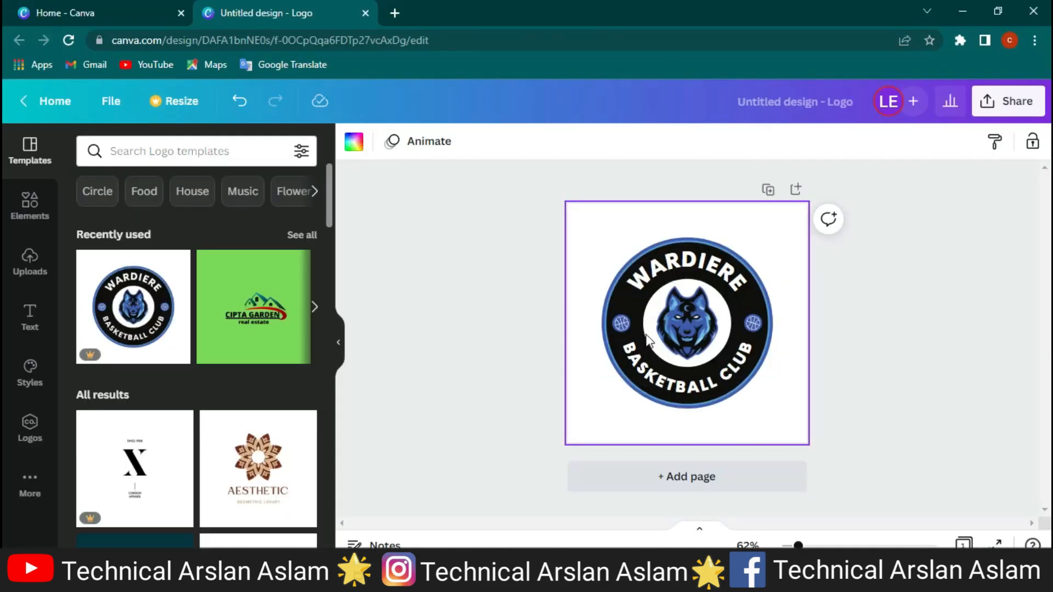
double_click(683, 260)
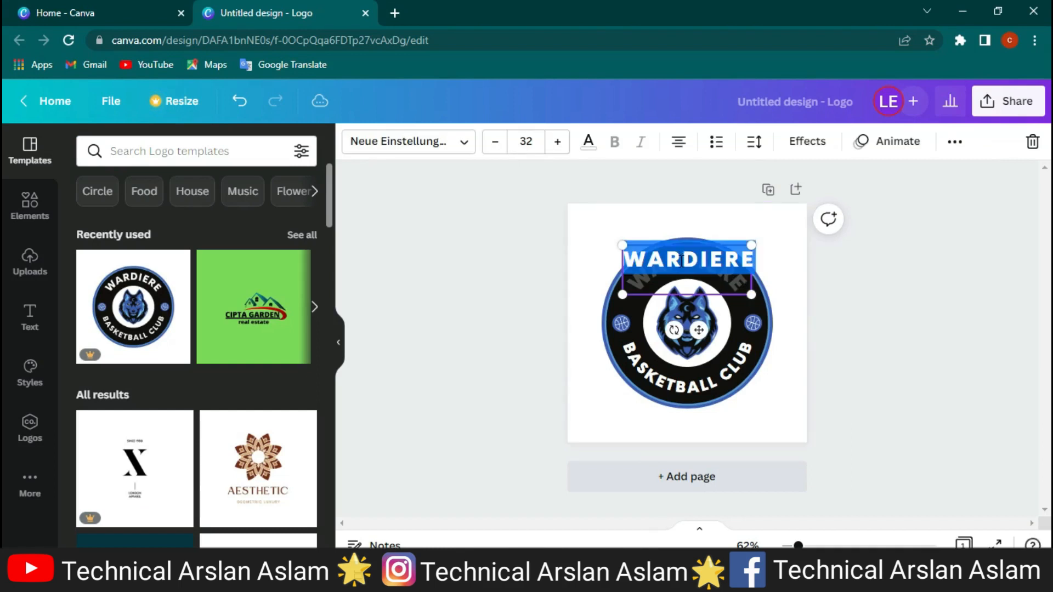
text(MARKETER ARSLAN)
drag(744, 285, 647, 305)
key(BackSpace)
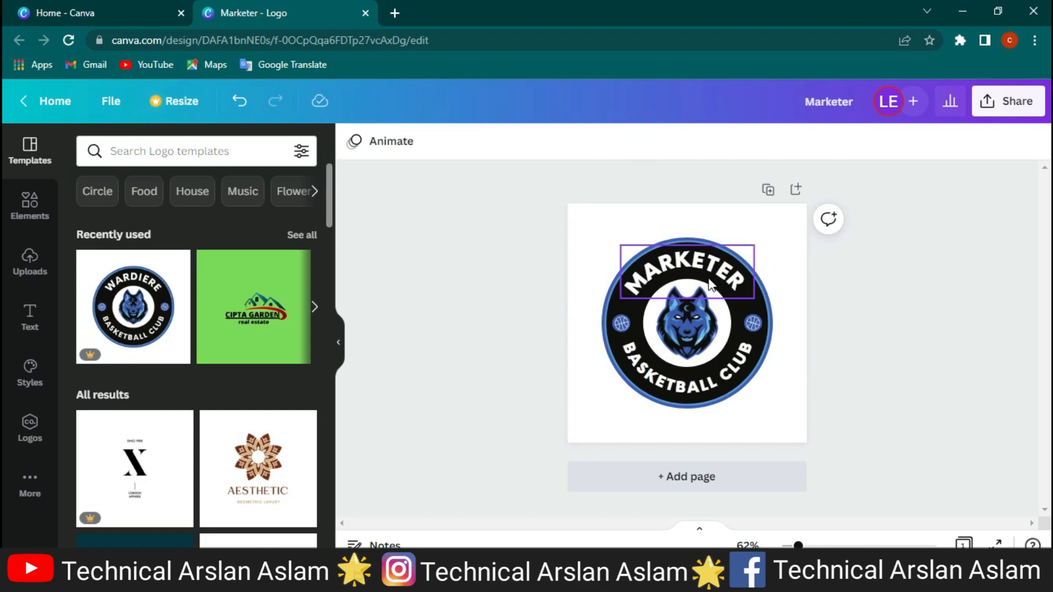
Replace the logo's lower curved text BASKETBALL CLUB with the full Facebook page name.
double_click(692, 393)
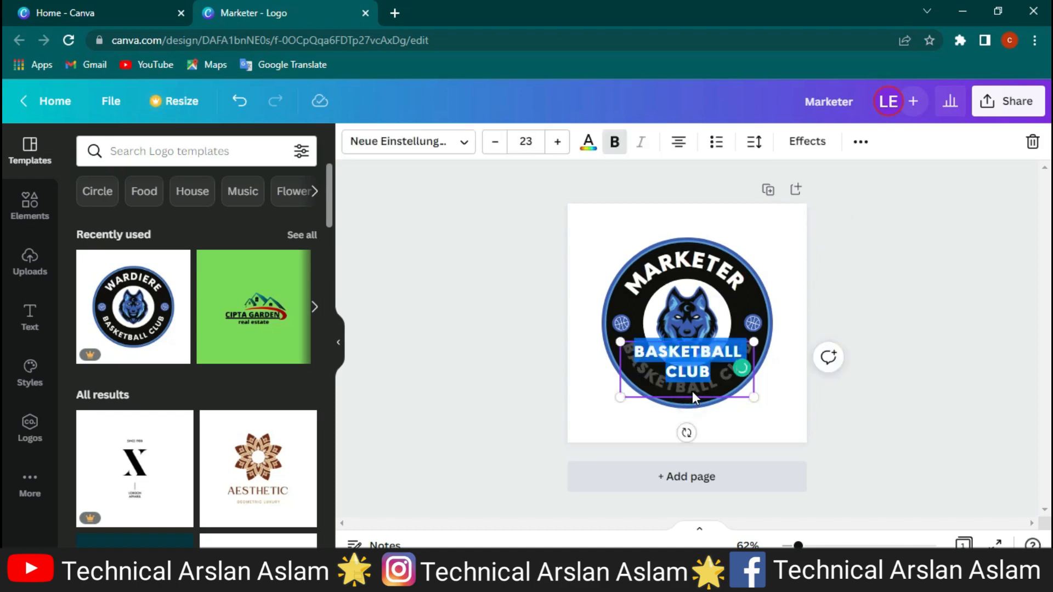
text(MARKETER ARSLAN)
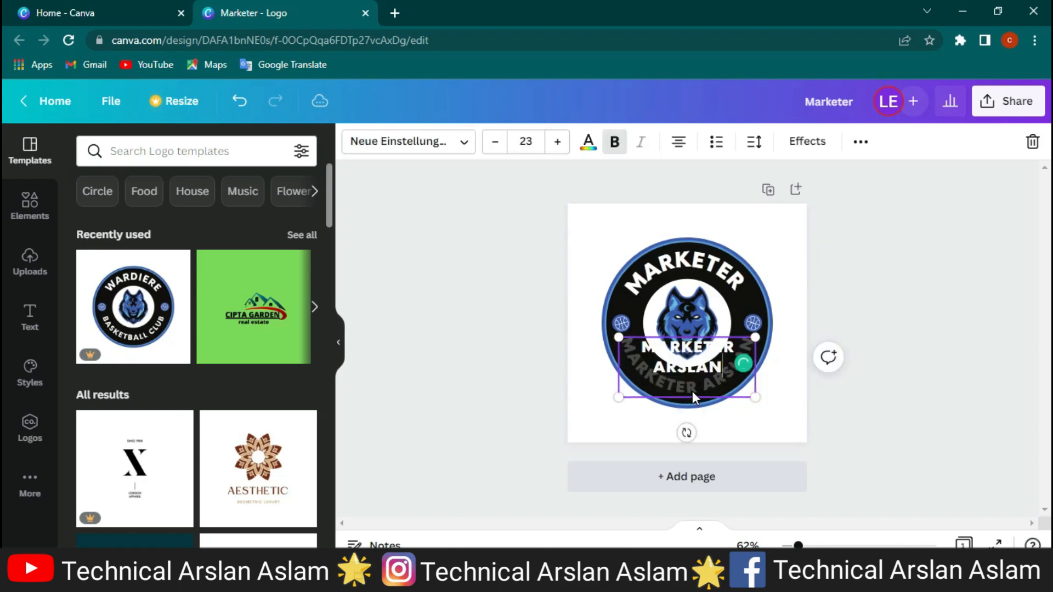
click(872, 396)
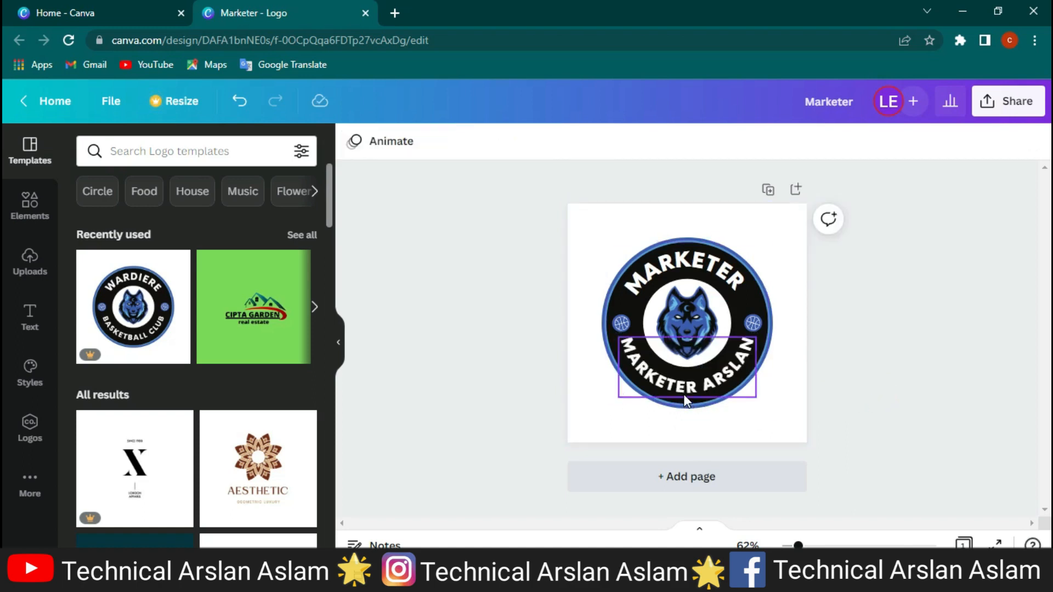
Change the logo's page background colour, trying light blue before settling on black.
click(670, 224)
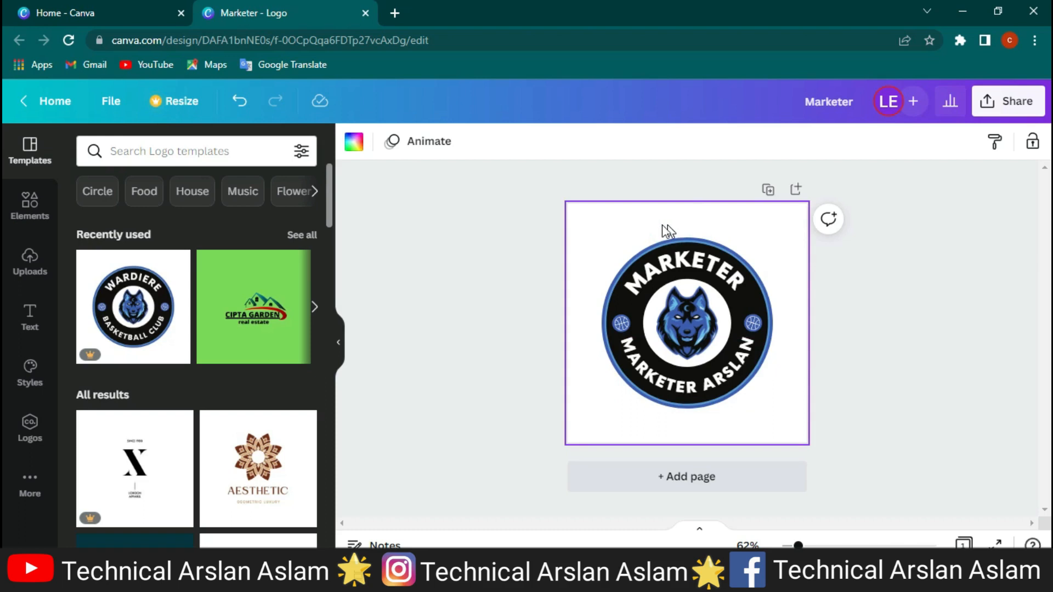
click(354, 144)
click(312, 228)
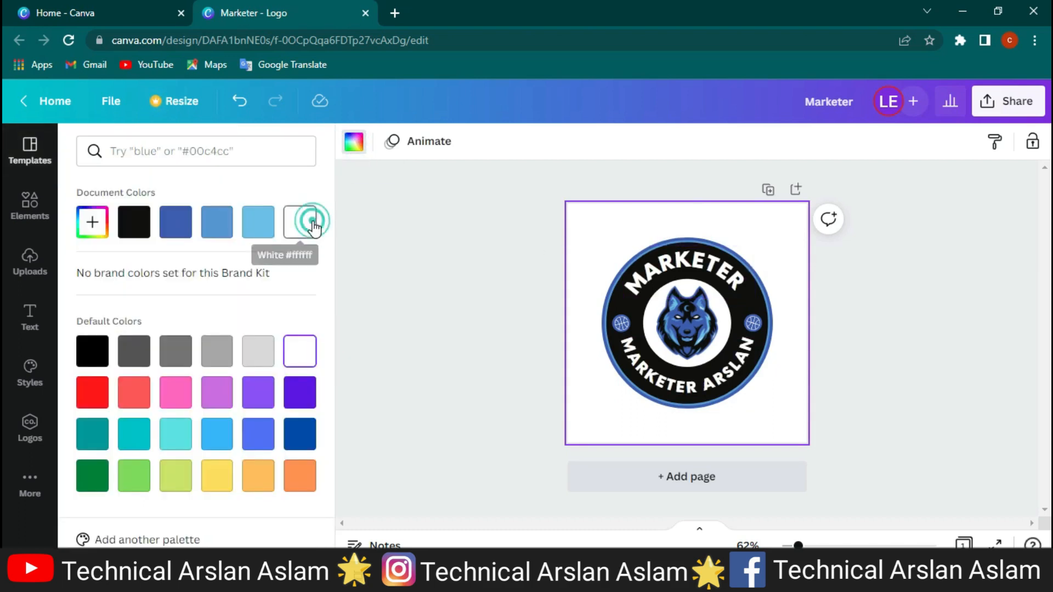
click(257, 229)
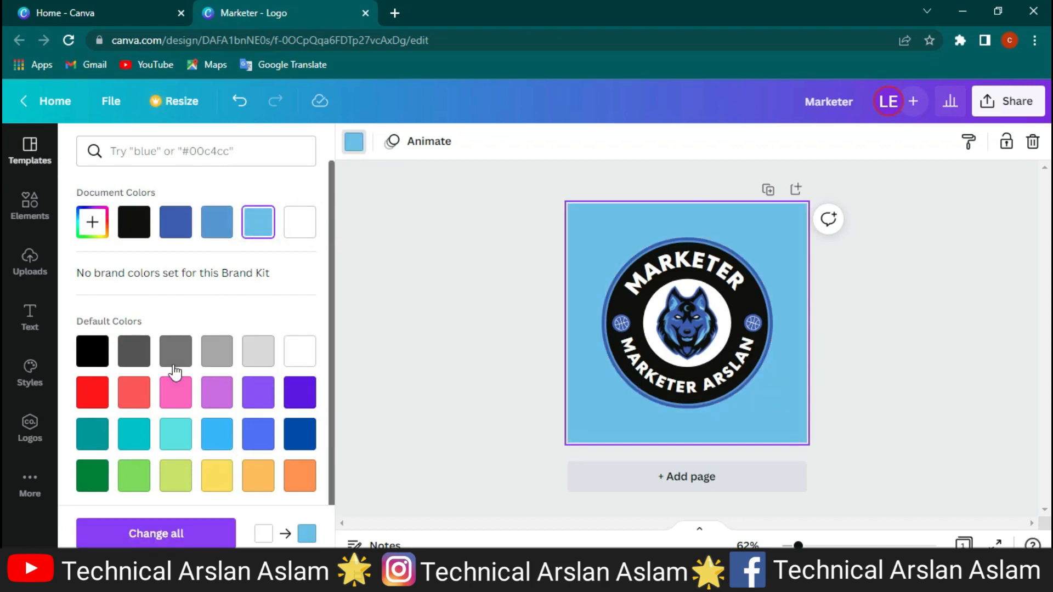
click(96, 355)
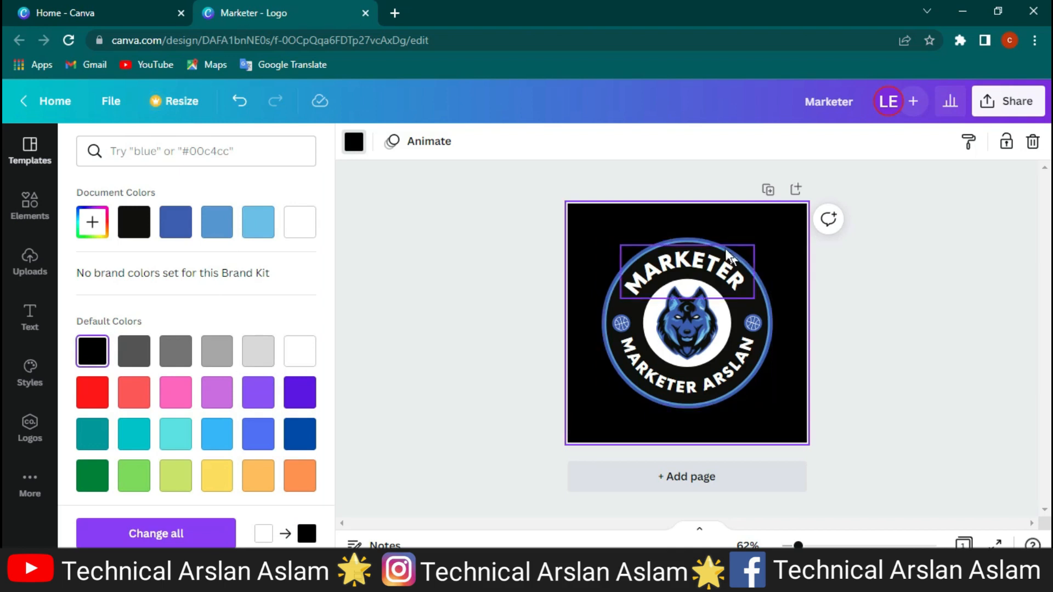
Recolour the outer ring around the circular badge to white.
click(678, 240)
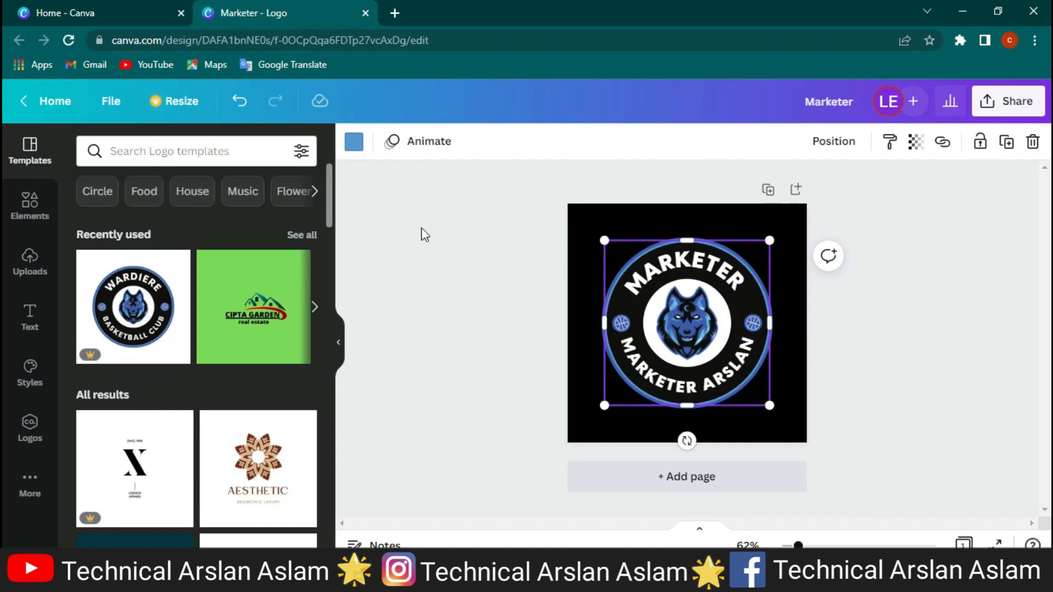
click(354, 144)
click(311, 405)
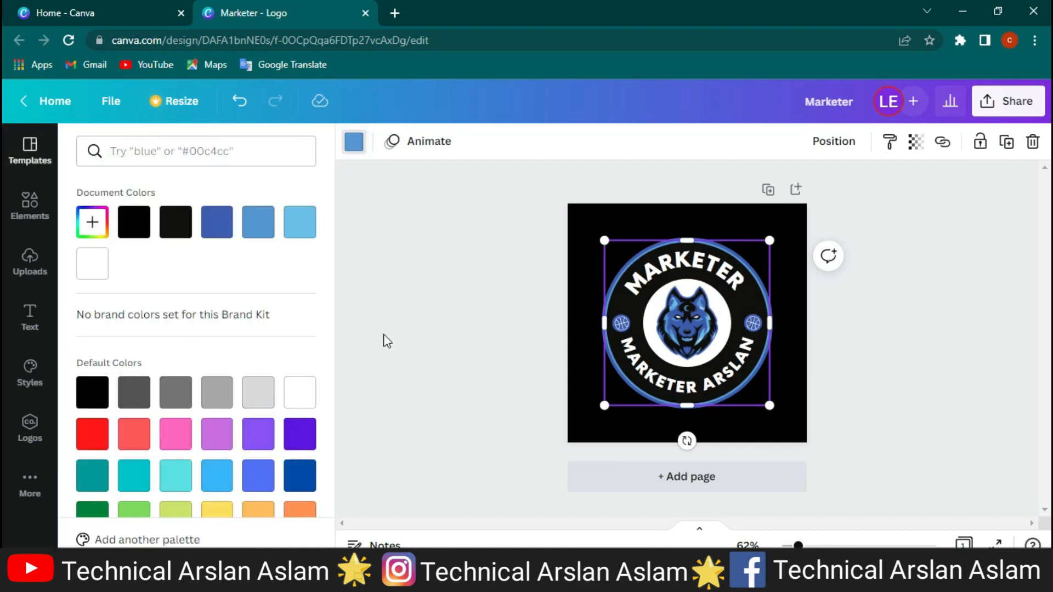
click(307, 395)
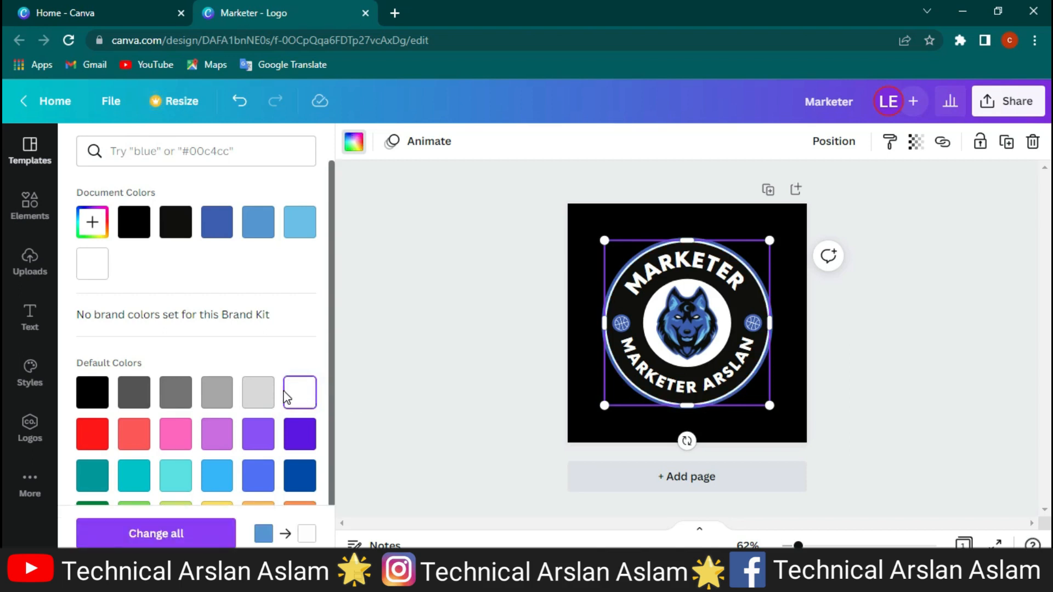
Recolour the ring around the circular badge with the custom red #F60000.
click(88, 225)
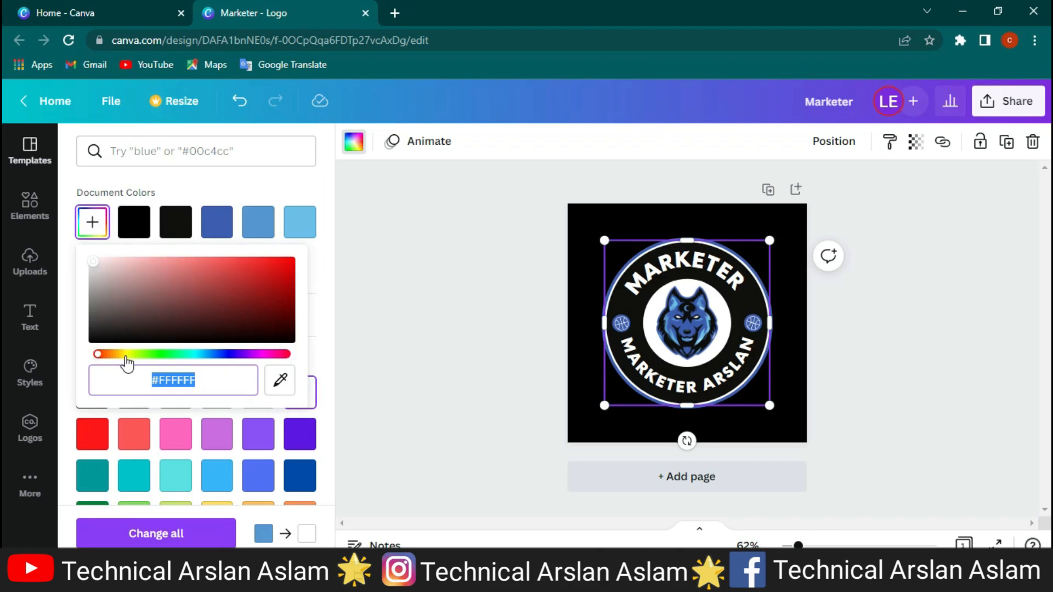
click(99, 353)
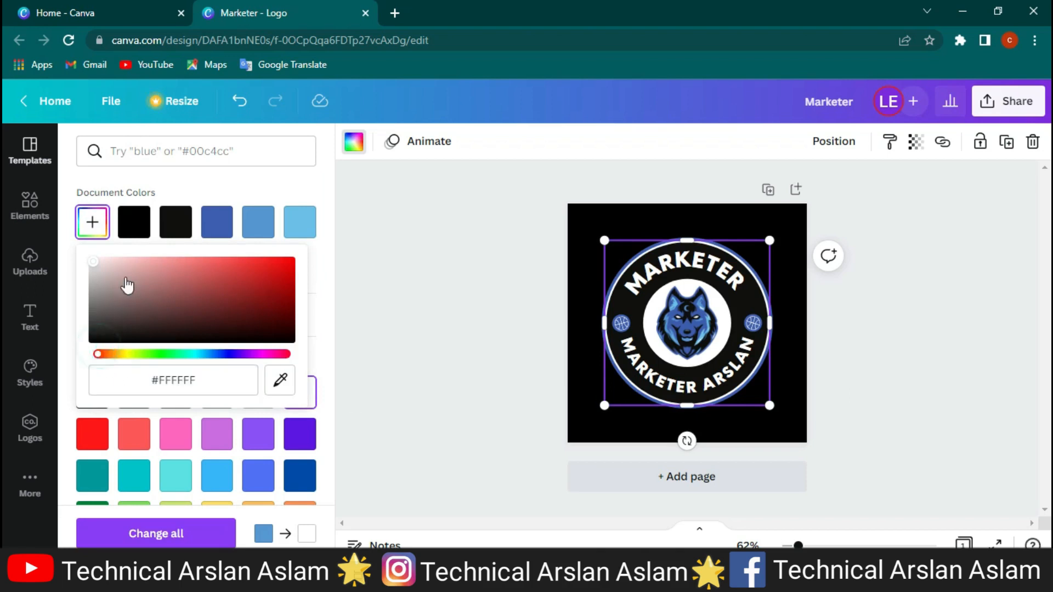
click(172, 284)
drag(291, 262, 307, 267)
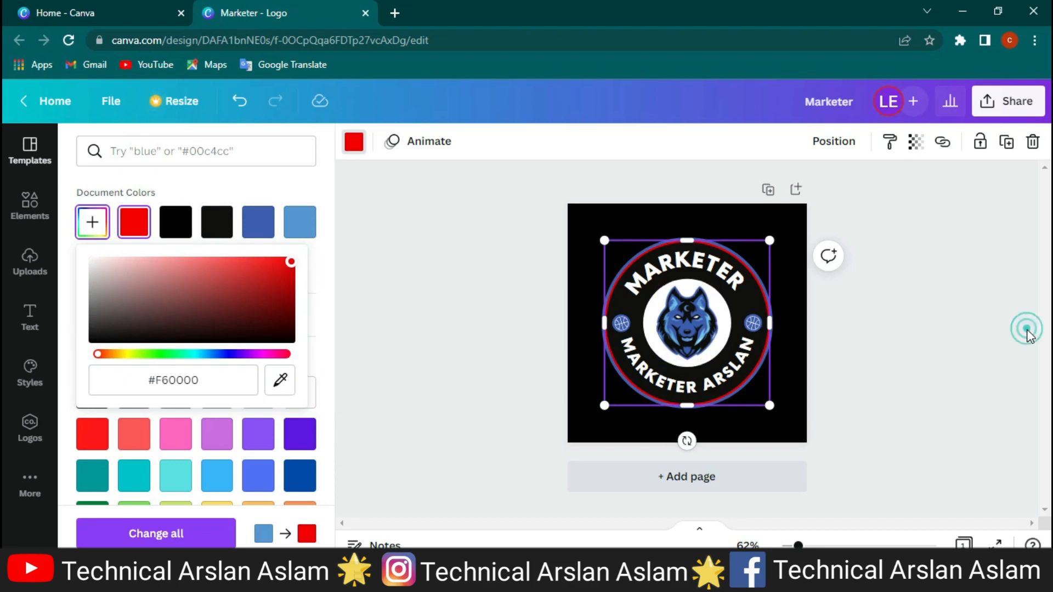
key(Escape)
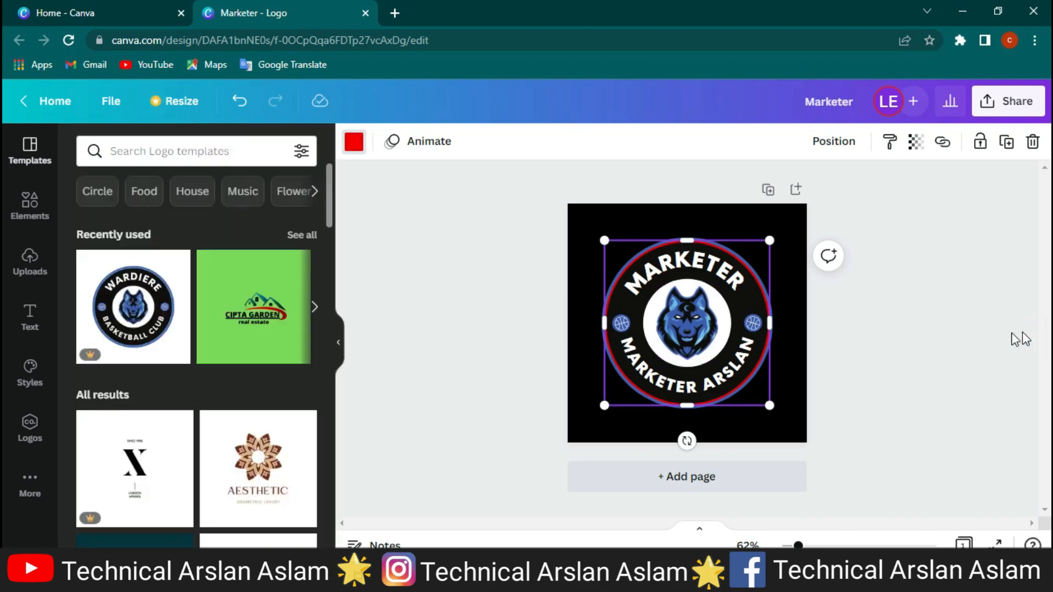
Try the red document colour on the upper curved text MARKETER, restore it to white and deselect the text.
click(705, 284)
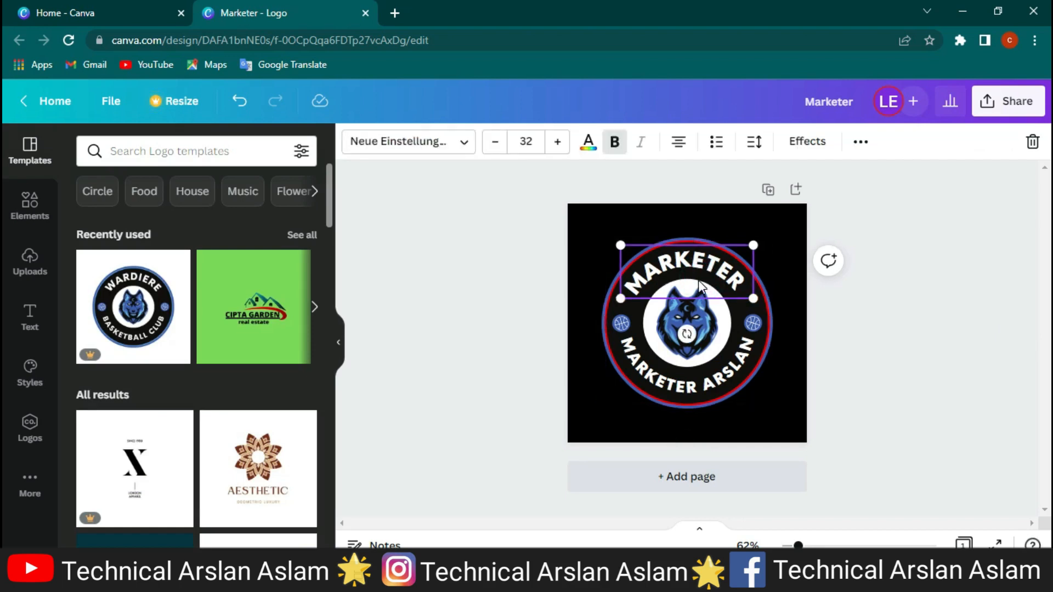
click(588, 144)
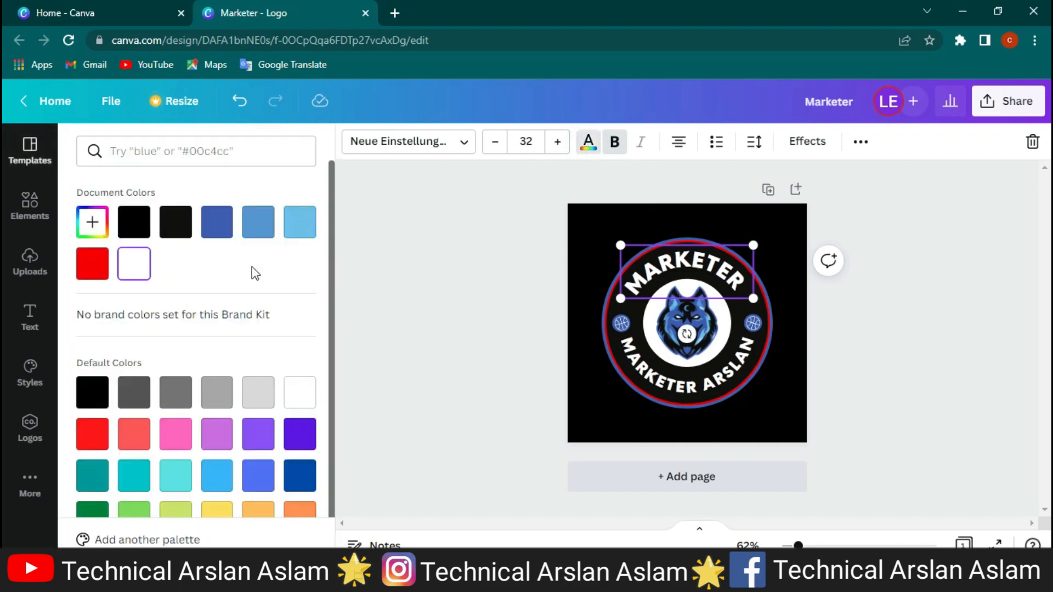
click(83, 268)
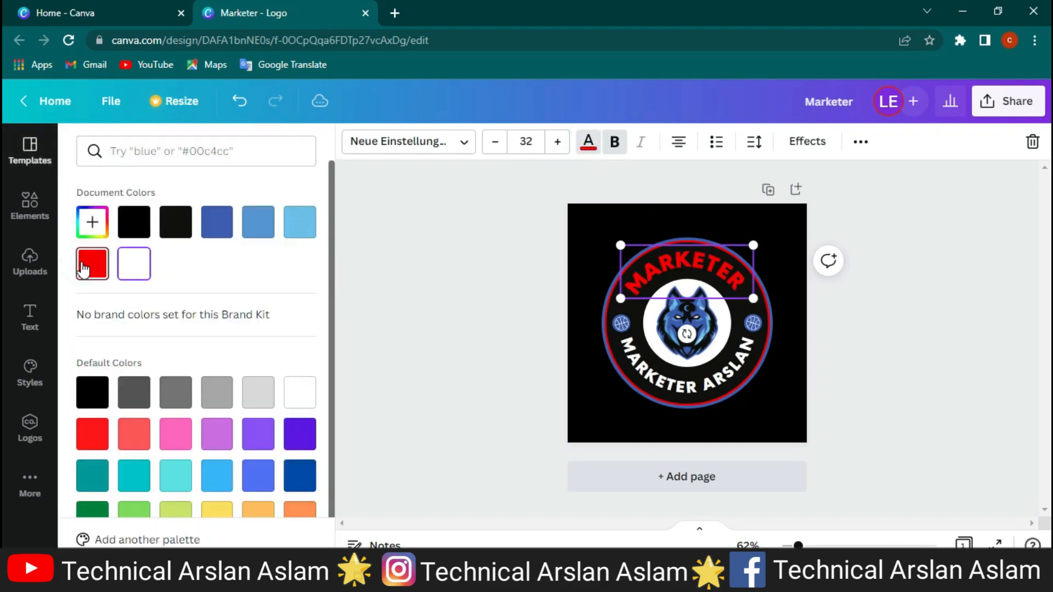
click(133, 281)
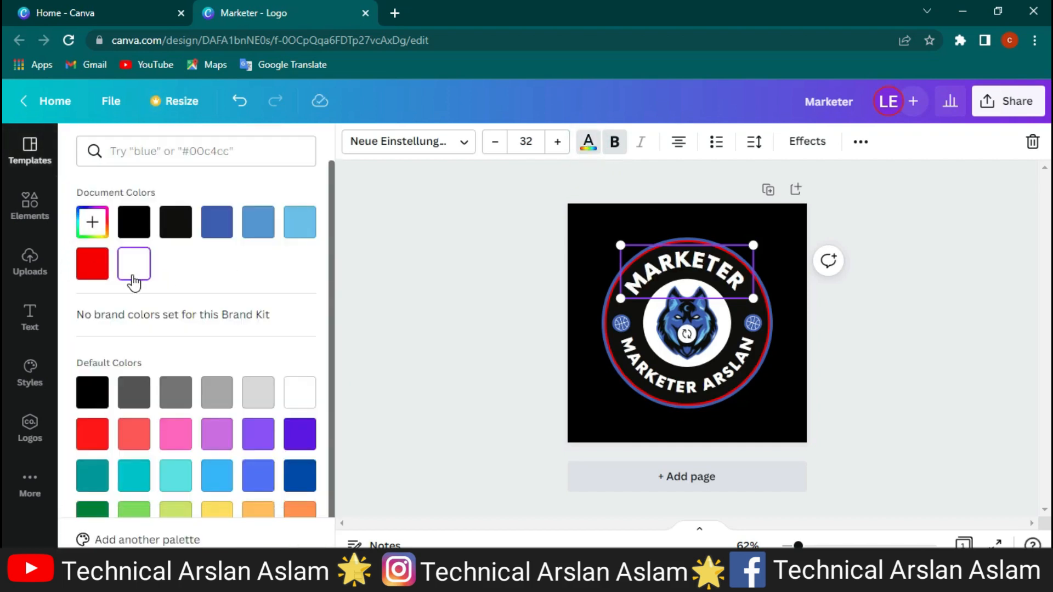
click(136, 266)
click(456, 271)
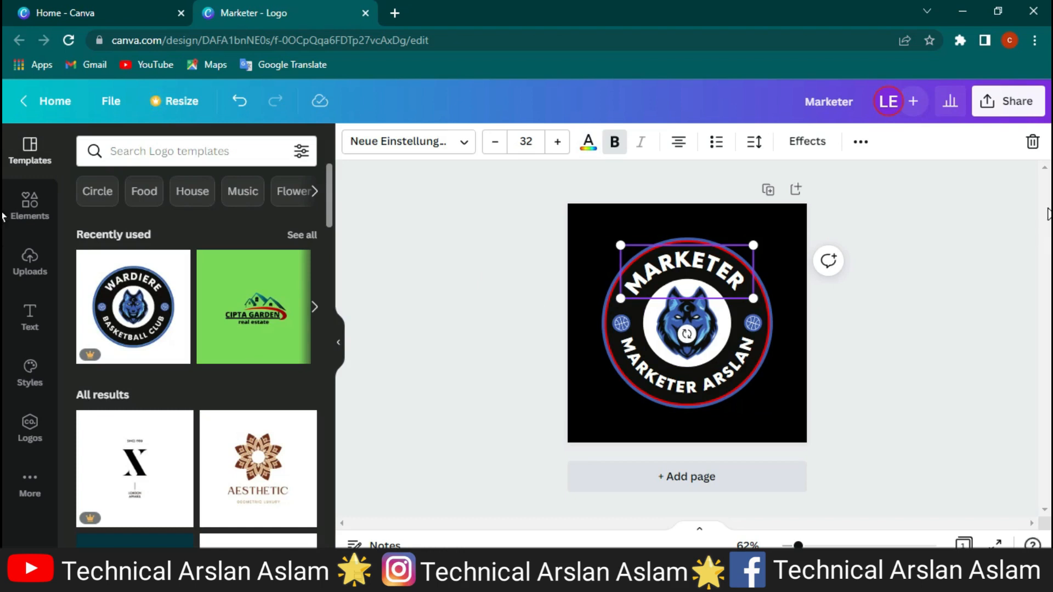
click(952, 241)
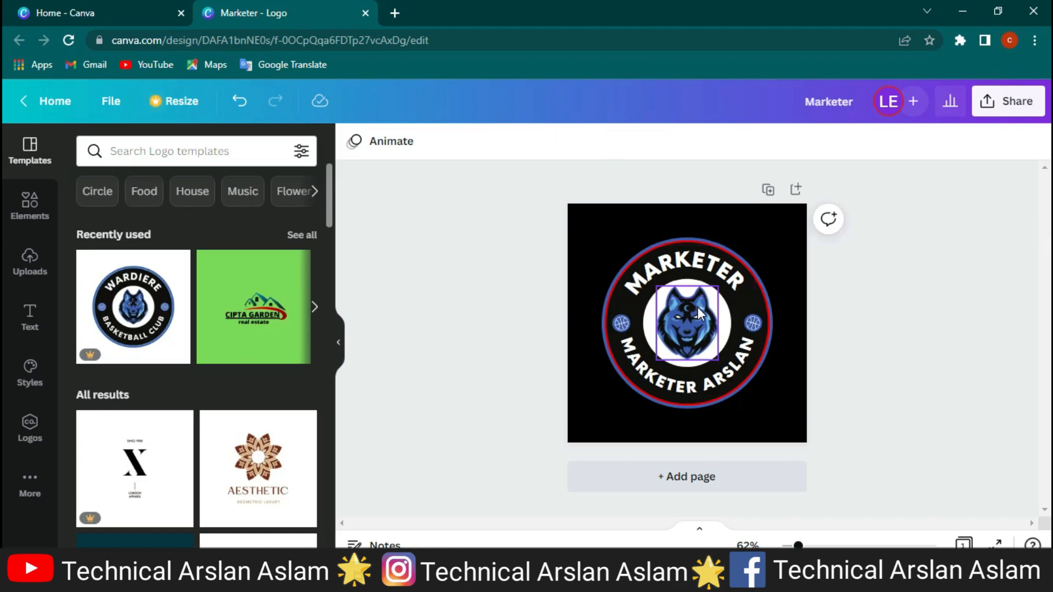